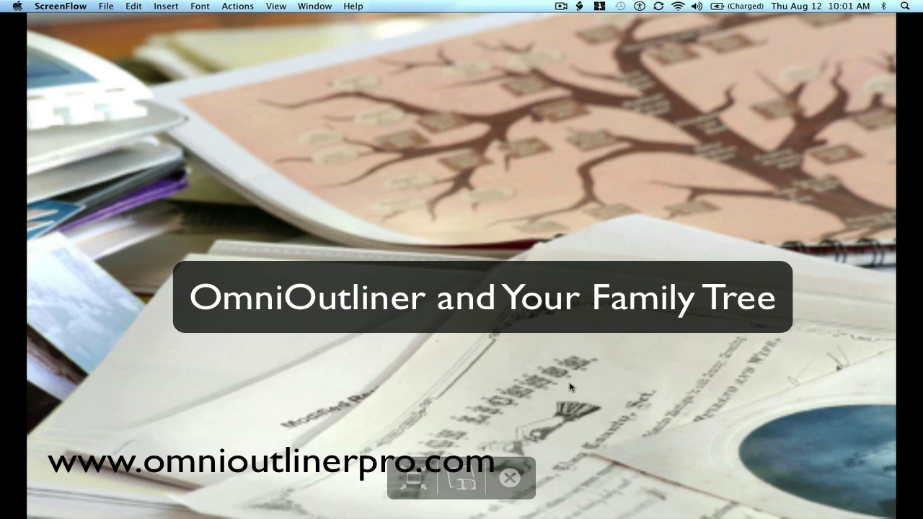
Step: Close the Preview title image and launch OmniOutliner Pro from the Dock
left_click(511, 483)
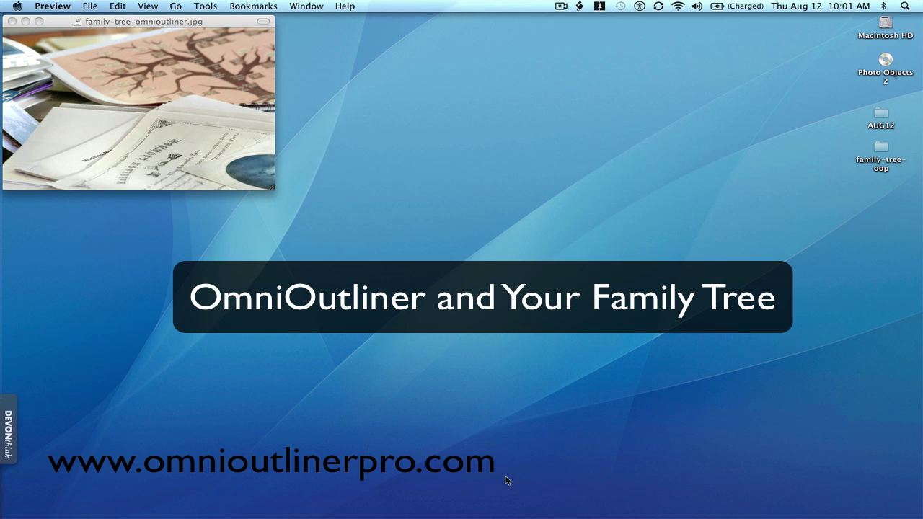
left_click(11, 21)
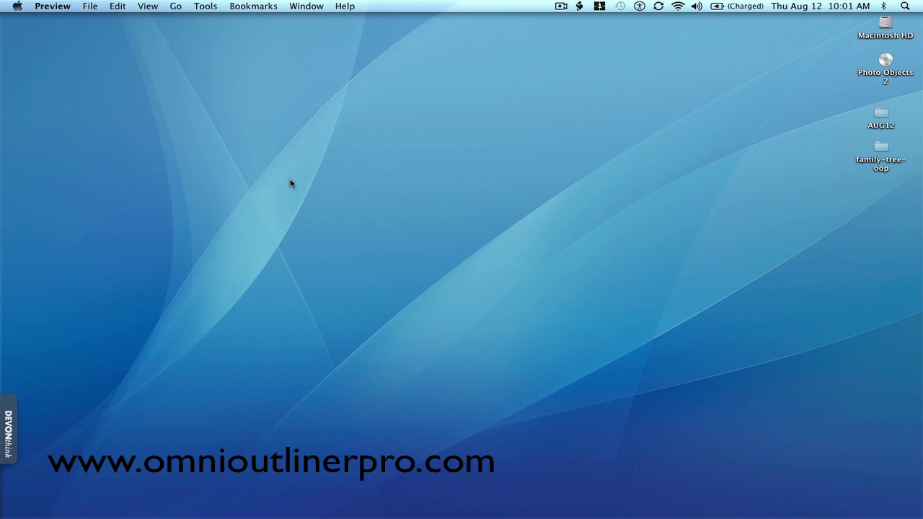
left_click(502, 500)
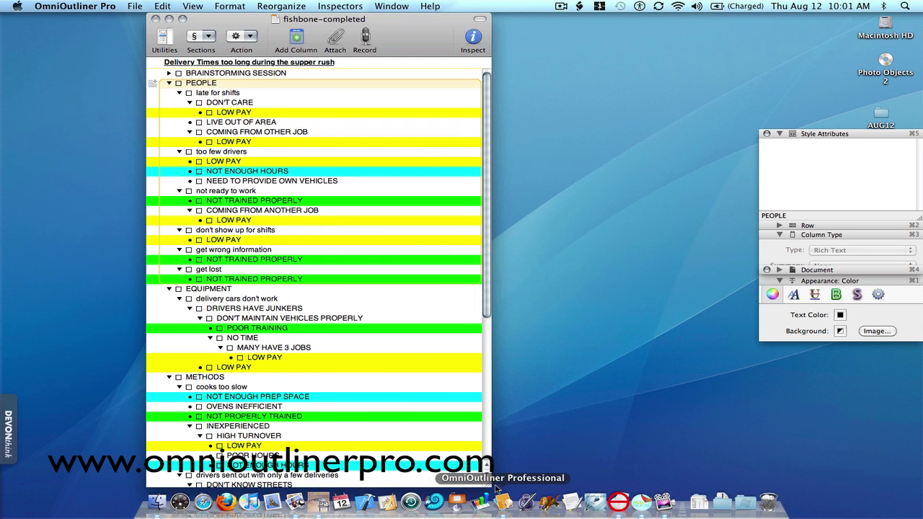
Step: Close fishbone-completed and open FAMTREE01-1 from recent files, nudging its window left
left_click(156, 19)
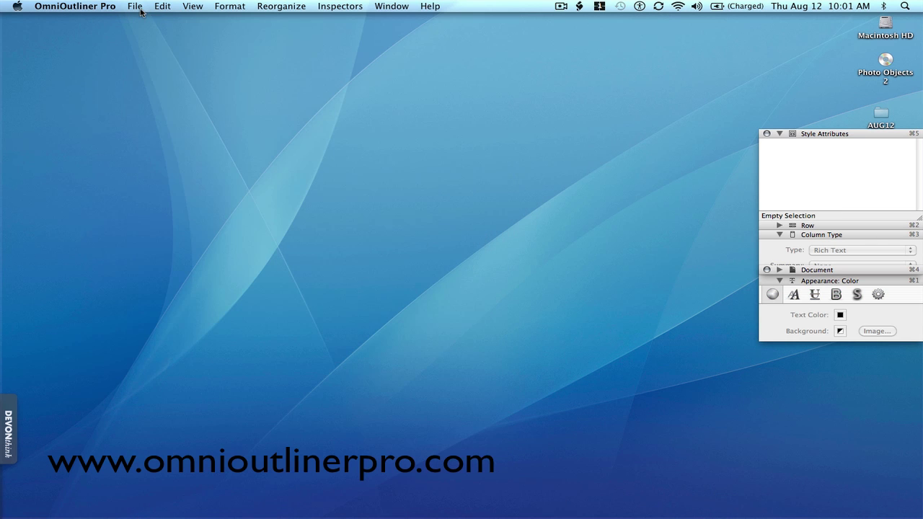
left_click(137, 7)
mouse_move(163, 54)
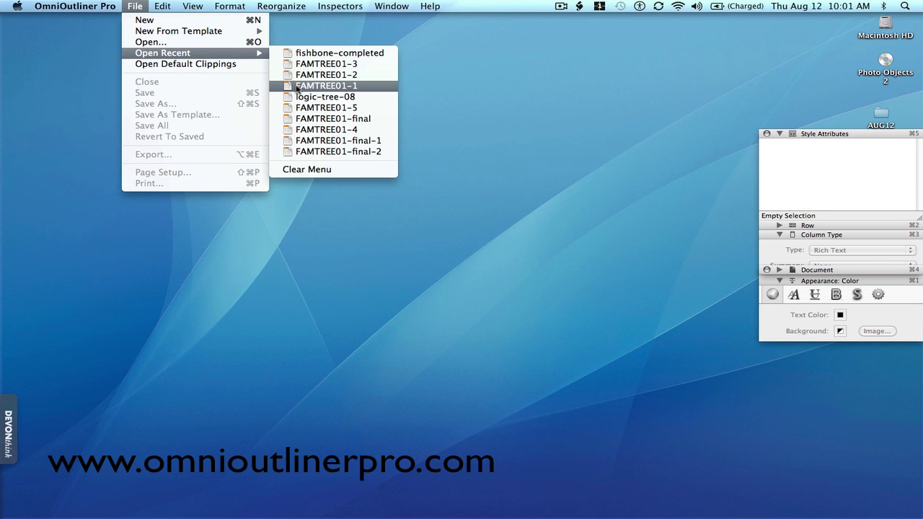
left_click(326, 86)
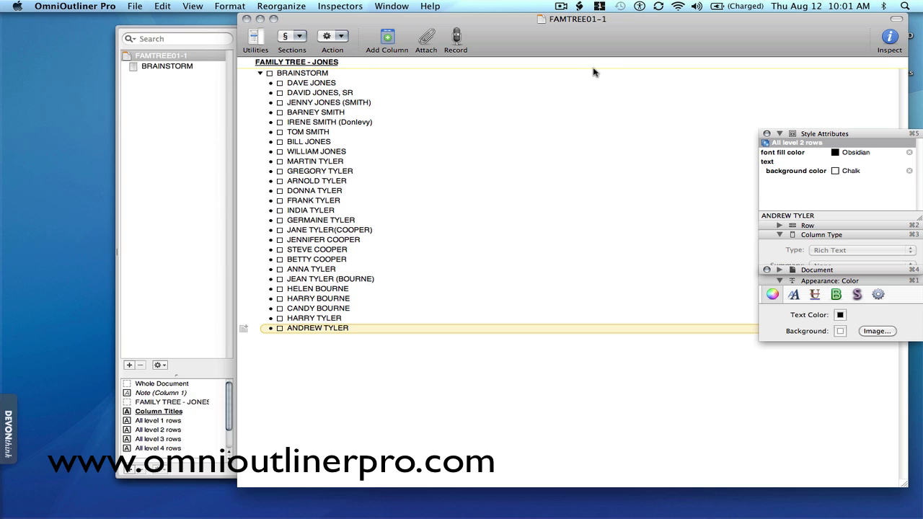
mouse_move(599, 45)
left_mouse_down()
mouse_move(583, 36)
mouse_move(603, 30)
left_mouse_up()
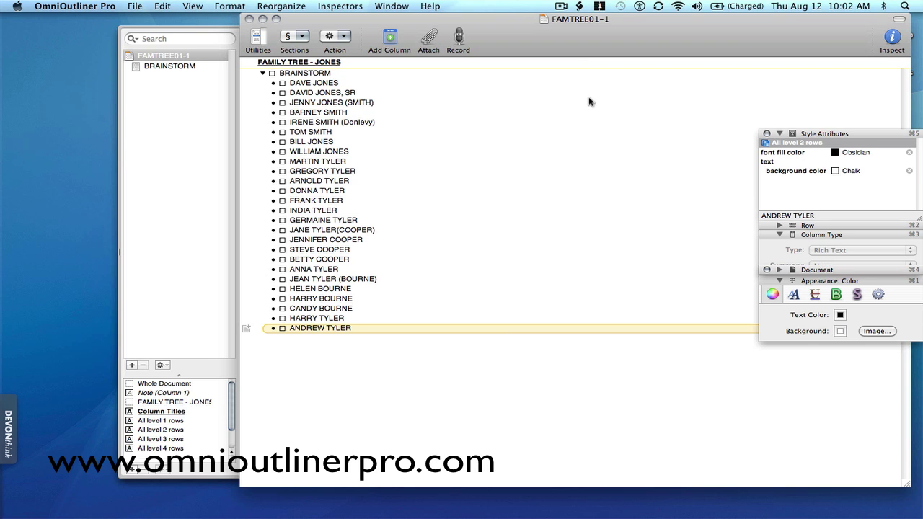
Step: Close FAMTREE01-1 and open FAMTREE01-2 from the recent files list
left_click(249, 18)
left_click(132, 8)
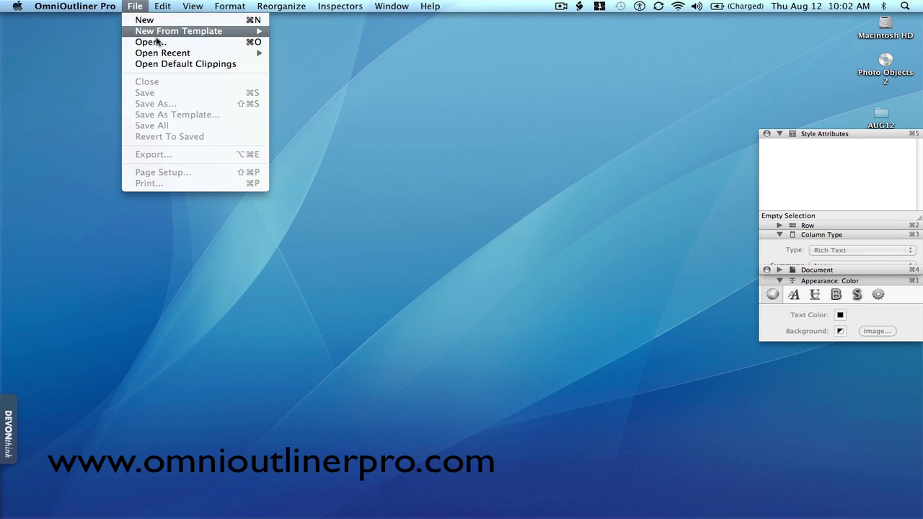
mouse_move(163, 52)
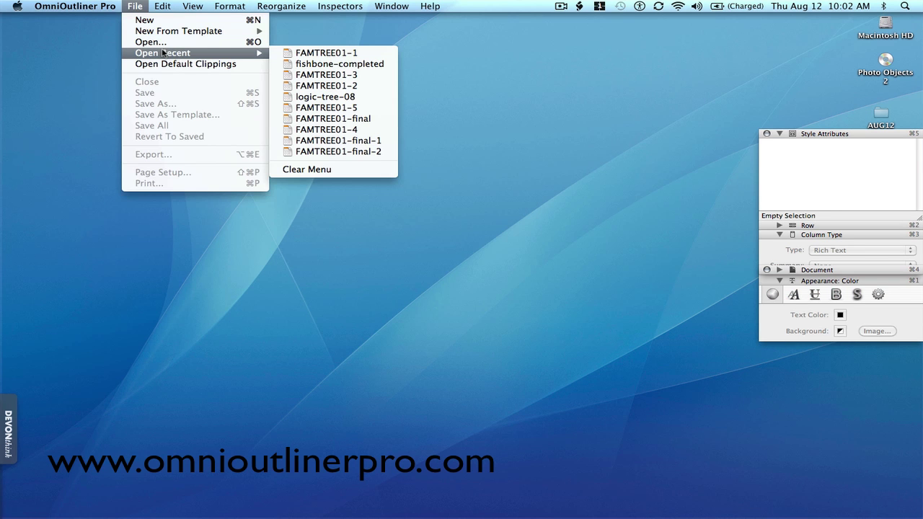
left_click(311, 86)
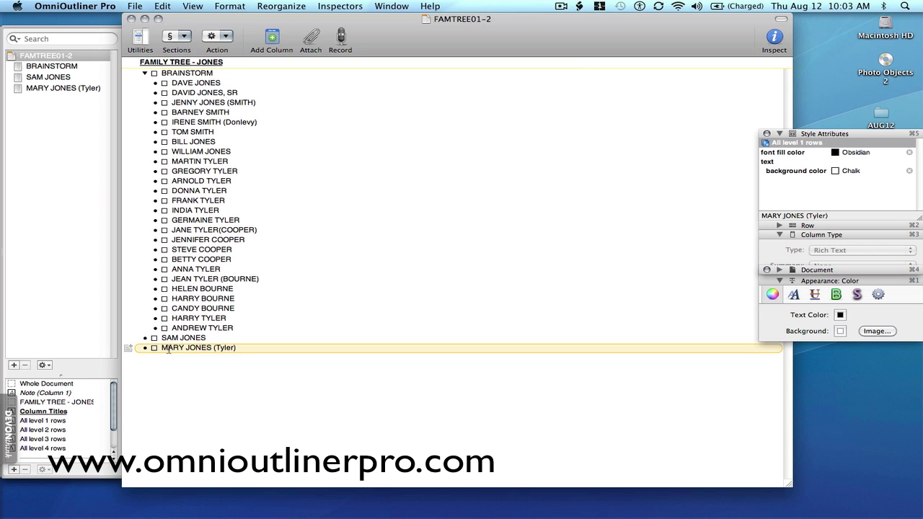
left_click(155, 84)
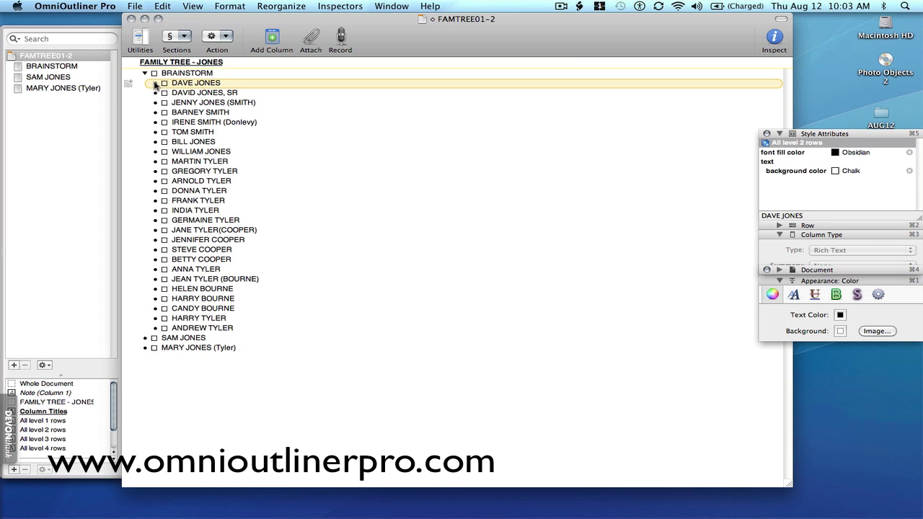
left_click_drag(154, 84, 160, 340)
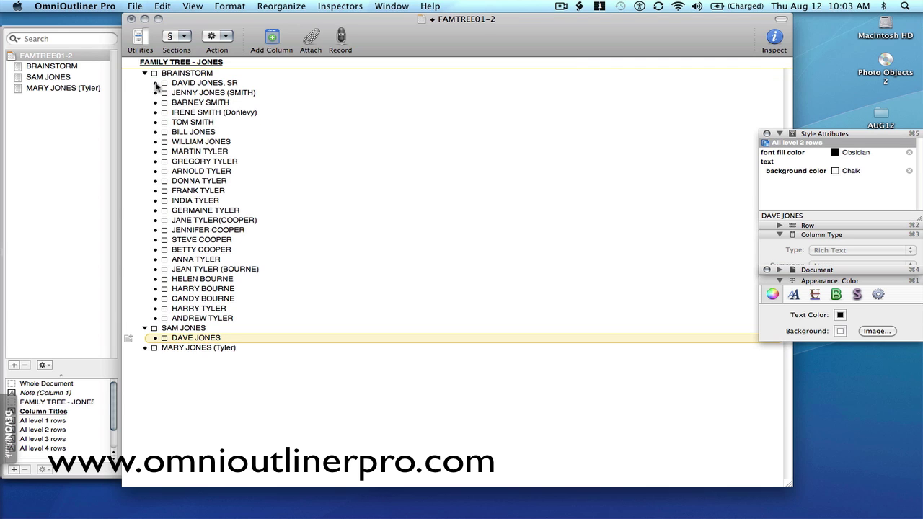
left_click_drag(156, 85, 154, 332)
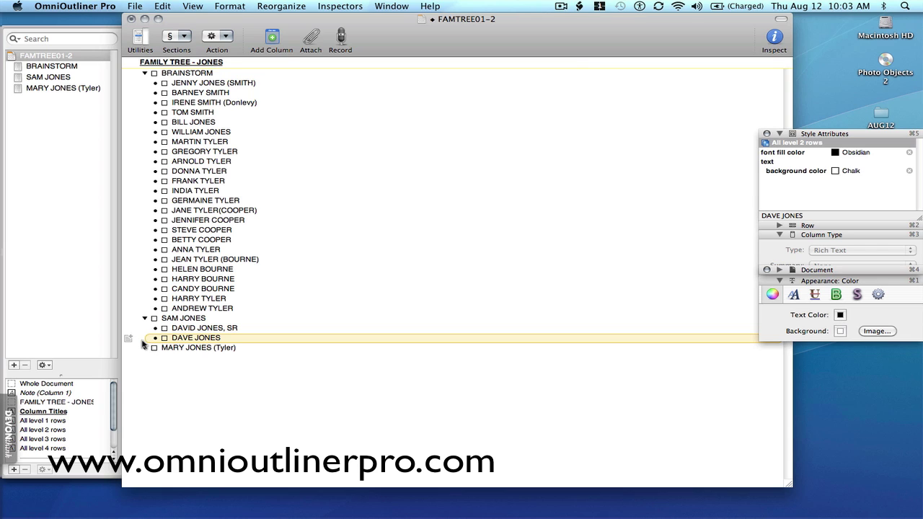
key("Tab")
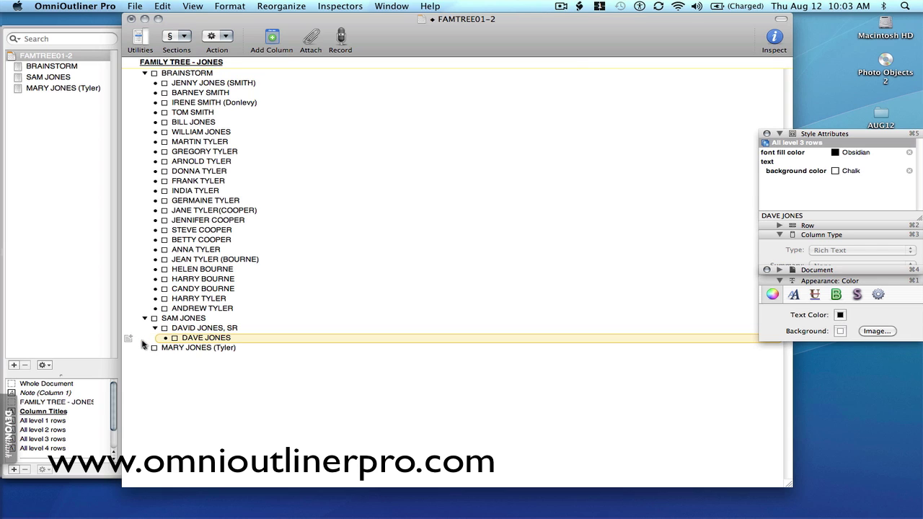
Step: Close FAMTREE01-2 without saving and open FAMTREE01-3 from recent files
left_click(131, 20)
left_click(407, 117)
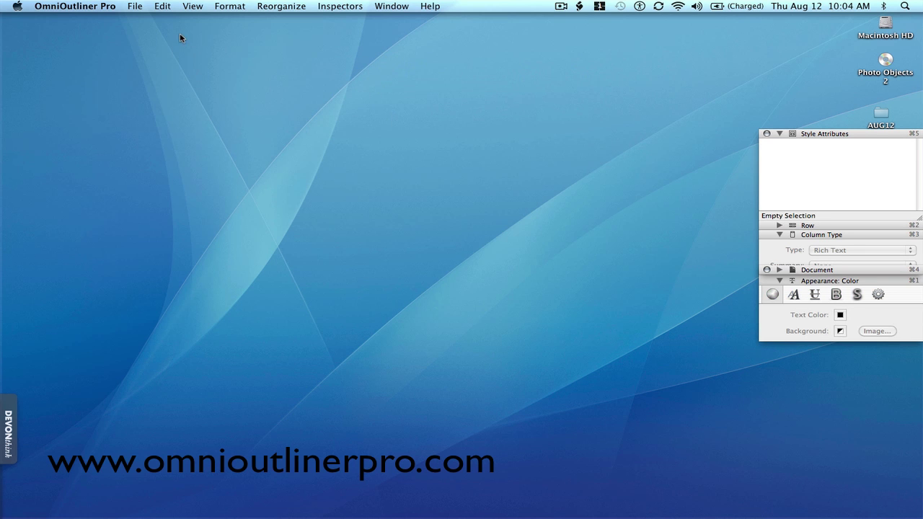
left_click(136, 7)
mouse_move(157, 54)
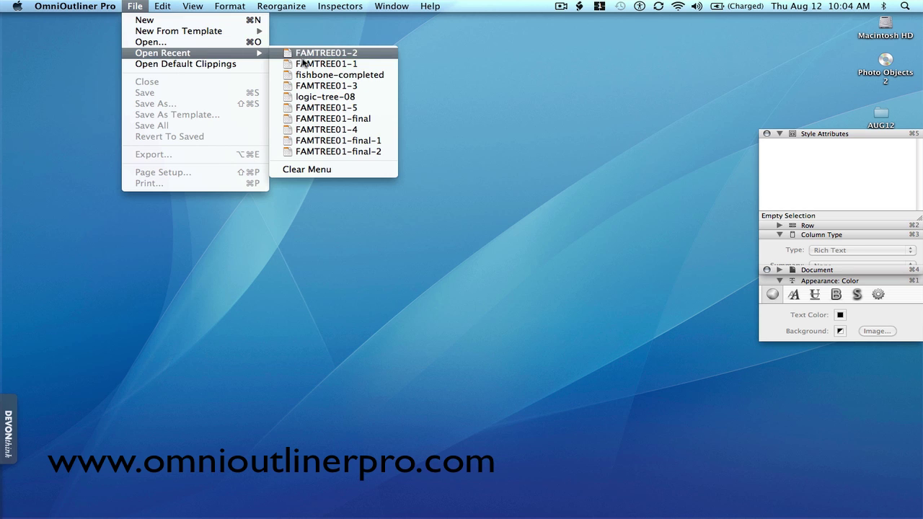
left_click(312, 86)
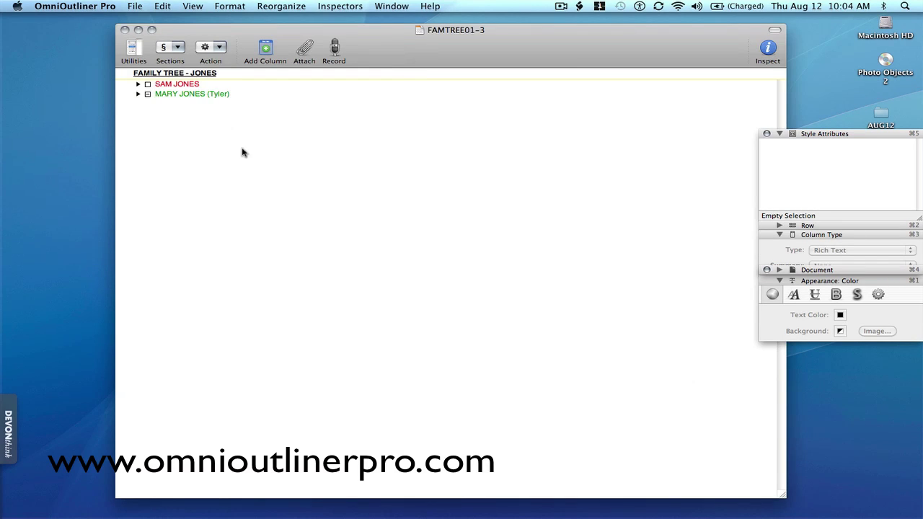
left_click(138, 85)
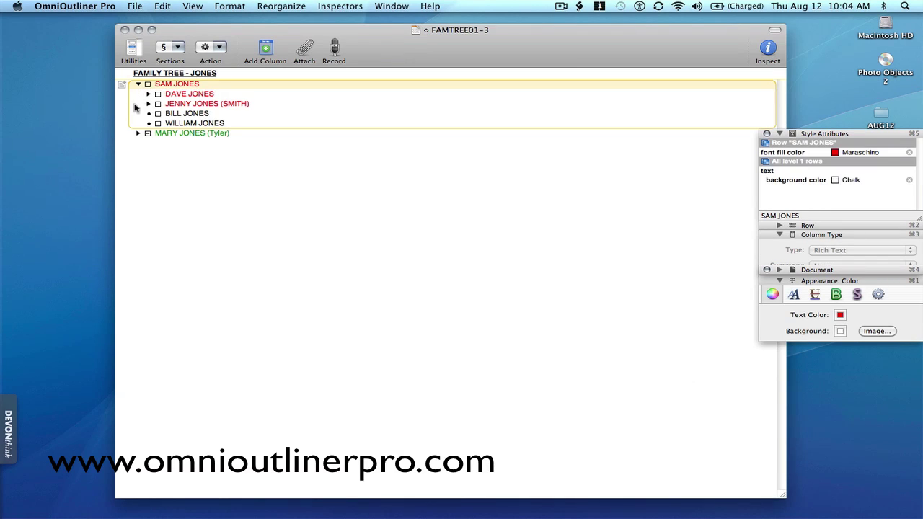
left_click(138, 135)
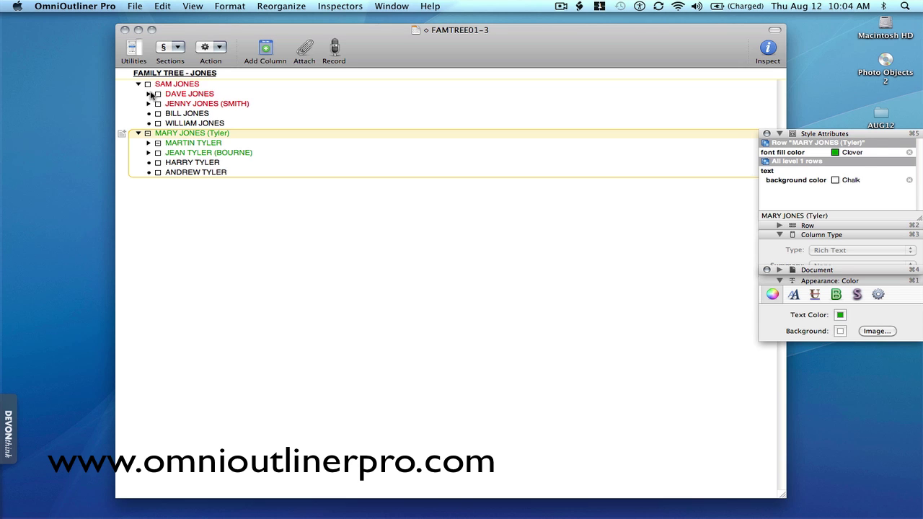
left_click(149, 94)
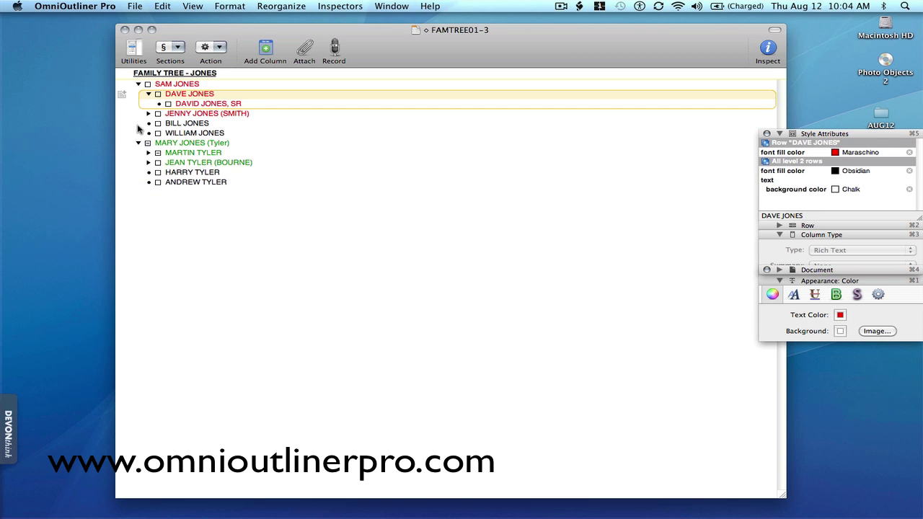
left_click(149, 113)
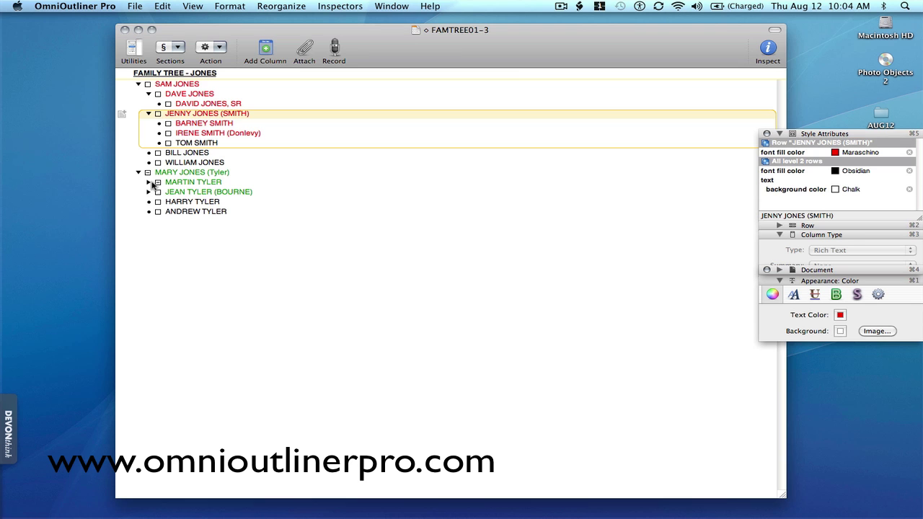
left_click(149, 182)
left_click(148, 221)
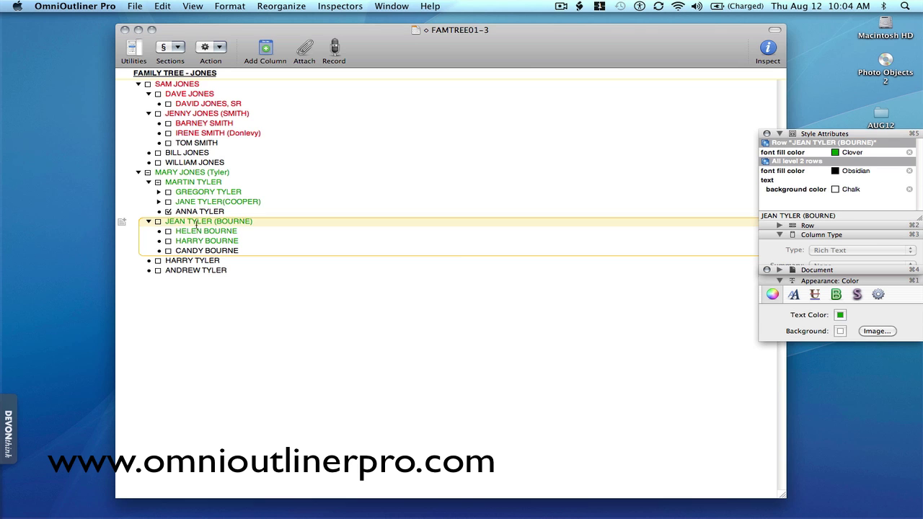
left_click(159, 192)
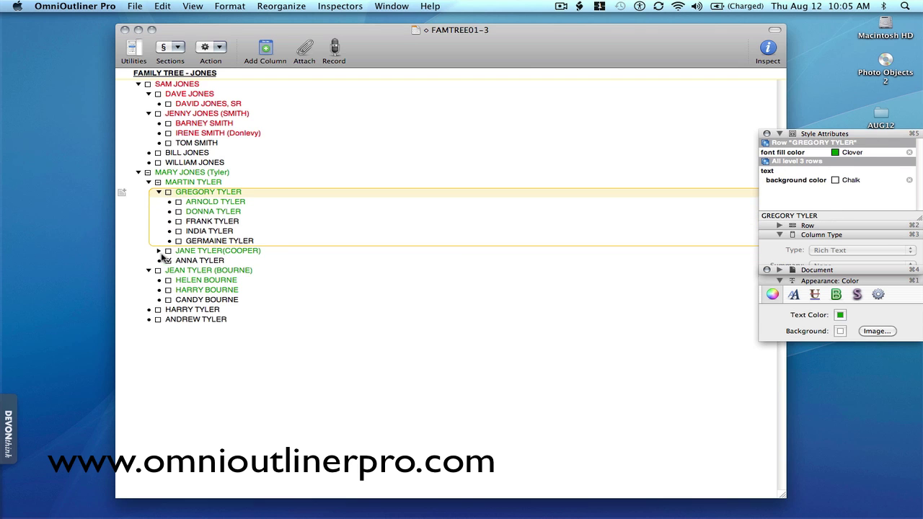
left_click(158, 250)
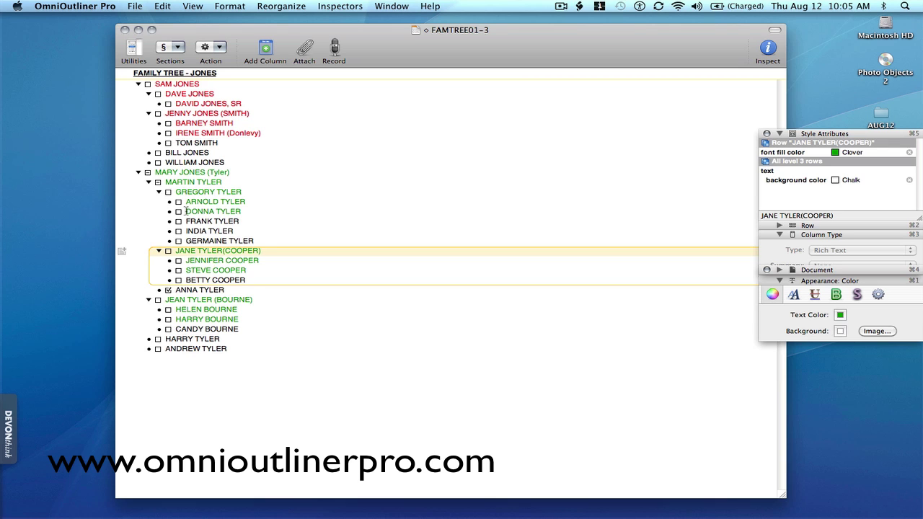
left_click(169, 203)
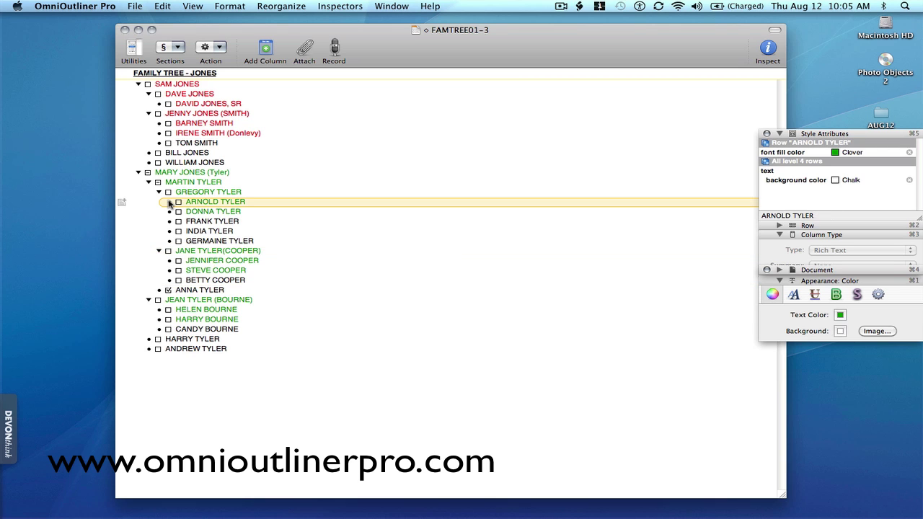
key("Return")
key("Tab")
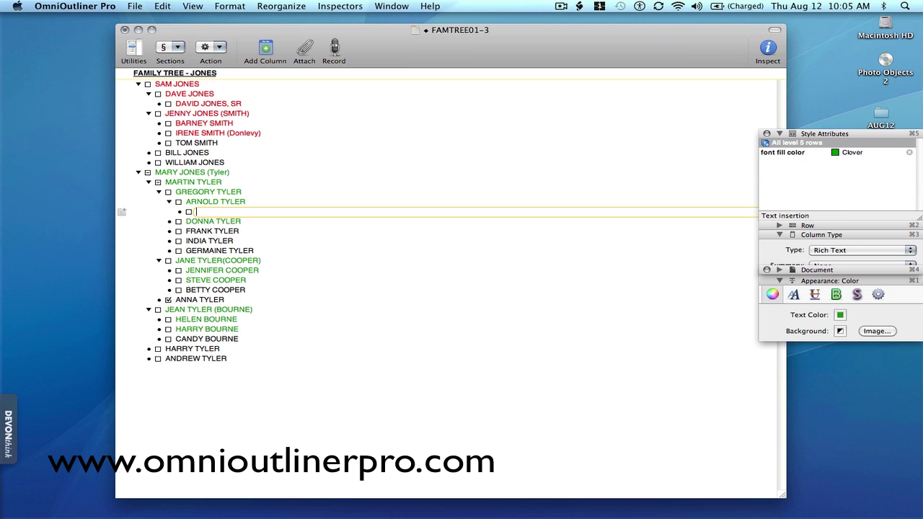
type("Norman Tyler")
key("Return")
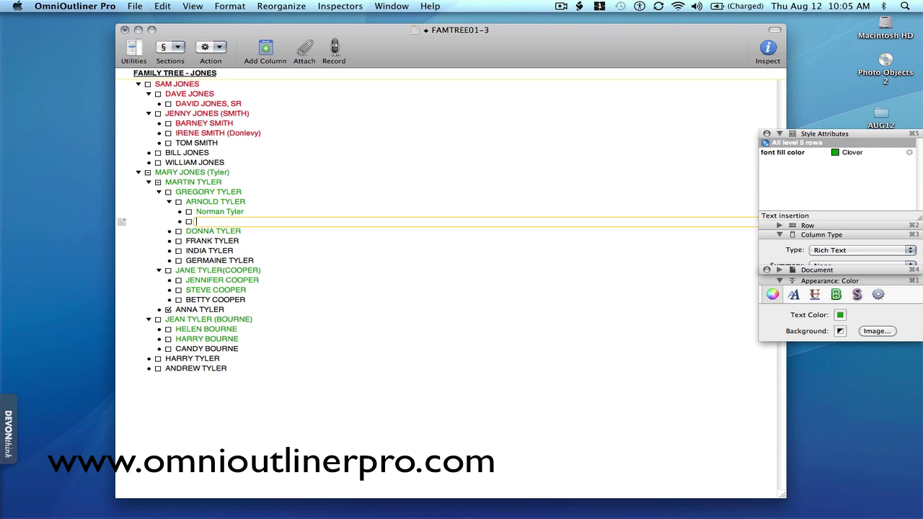
type("Abiga")
type("il S")
type("impson")
type("Tylr")
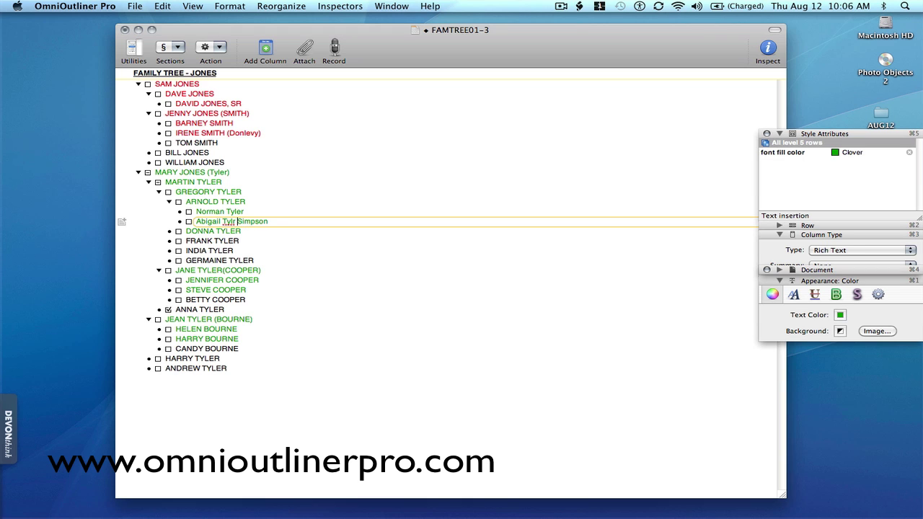
key("BackSpace")
key("BackSpace")
key("BackSpace")
type("ler (")
key("Right")
key("Right")
key("Right")
key("Right")
key("Right")
key("Right")
key("Right")
type(")")
Step: Close FAMTREE01-3 without saving and open FAMTREE01-4 from recent documents
left_click(125, 31)
left_click(391, 127)
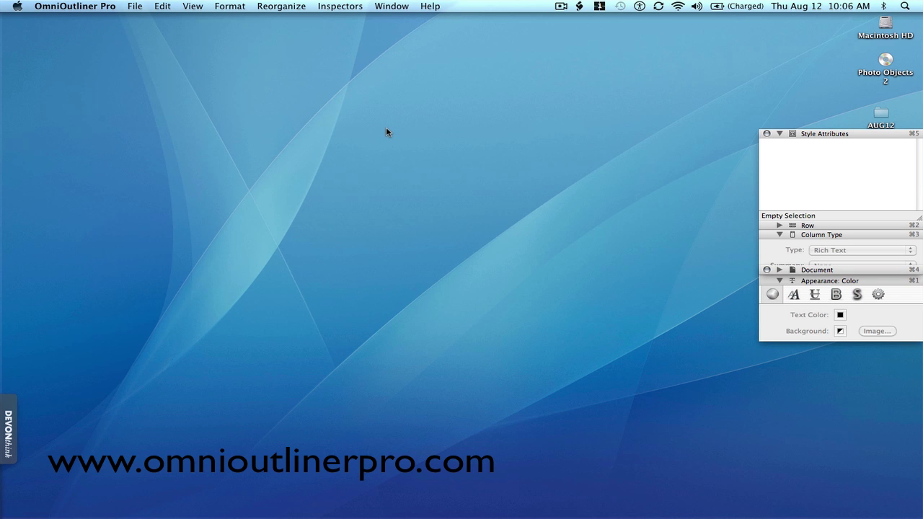
left_click(133, 9)
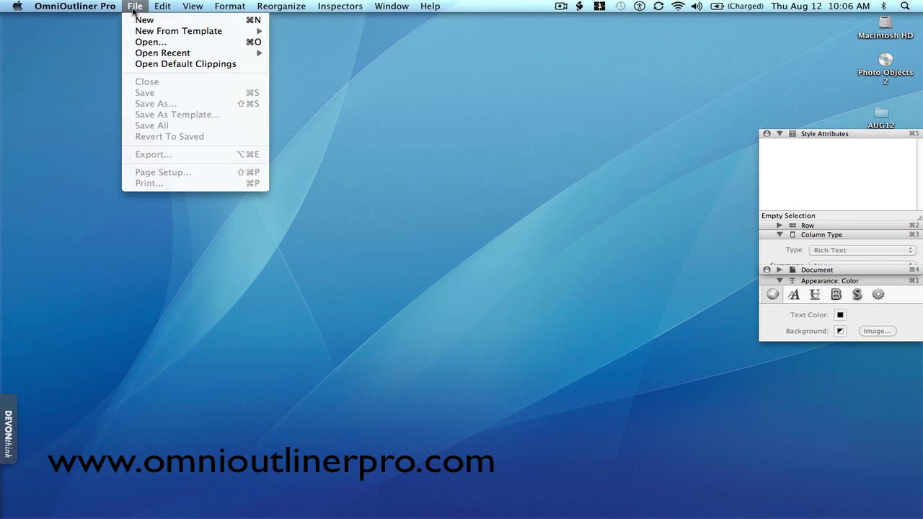
mouse_move(147, 55)
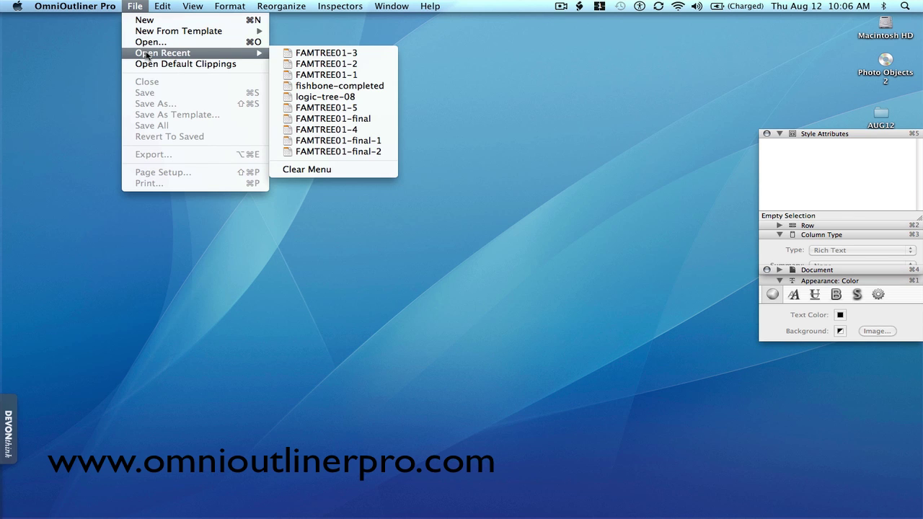
left_click(352, 131)
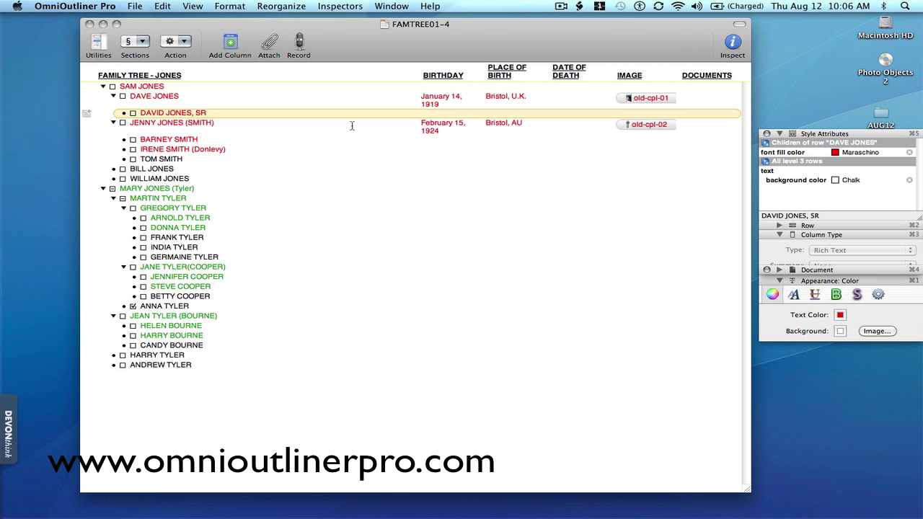
Step: Show the old-cpl-01 and old-cpl-02 photos beside DAVE JONES and JENNY JONES (SMITH)
left_click(624, 99)
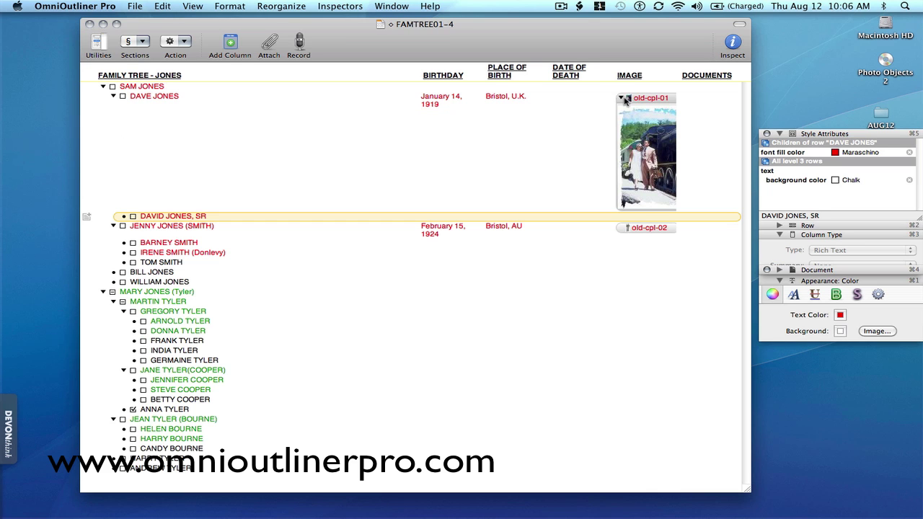
left_click(623, 229)
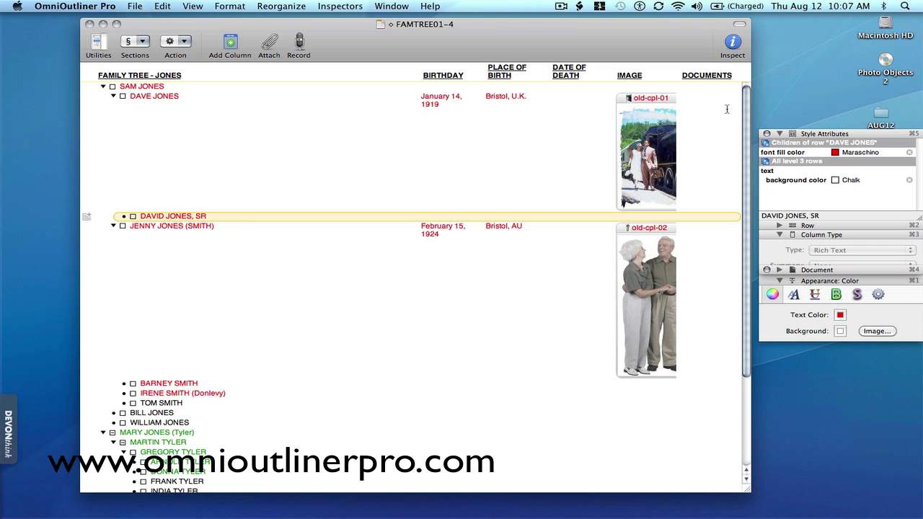
Step: Close FAMTREE01-4 and open FAMTREE01-5 from the recent documents list
left_click(133, 7)
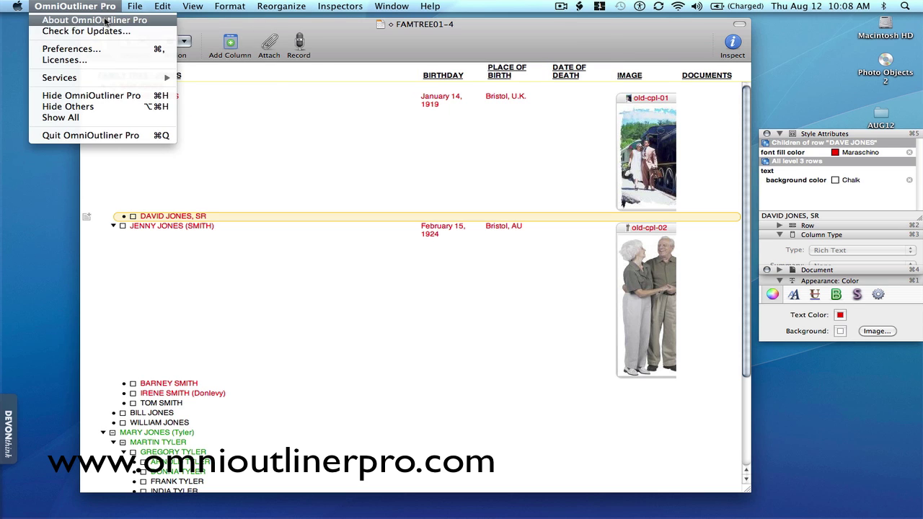
left_click(90, 24)
left_click(89, 24)
left_click(127, 10)
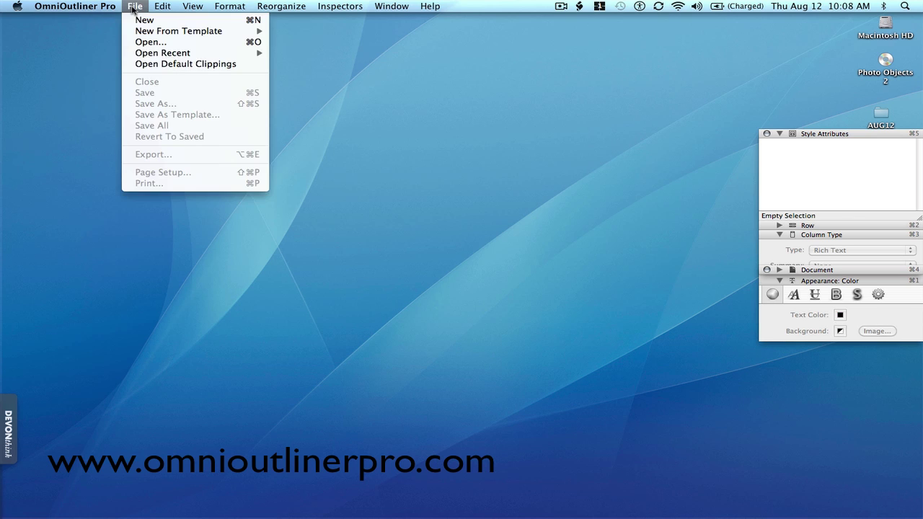
mouse_move(180, 56)
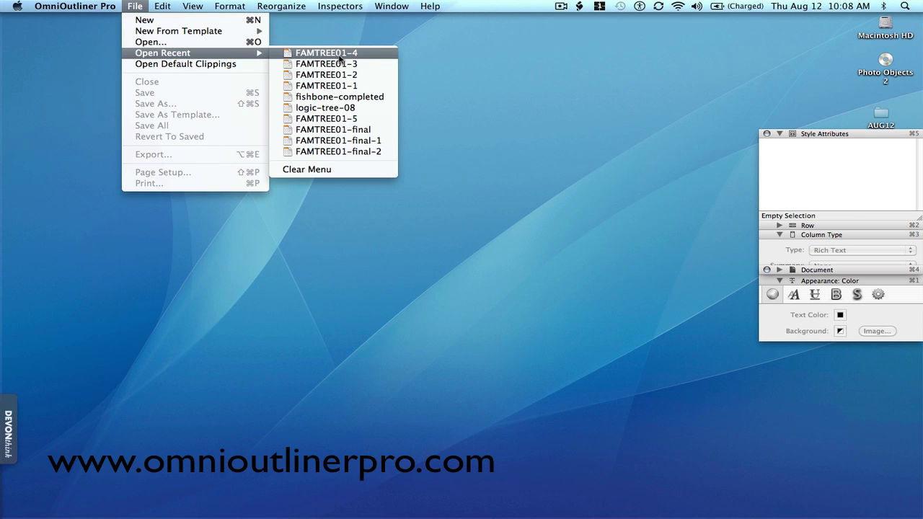
left_click(345, 120)
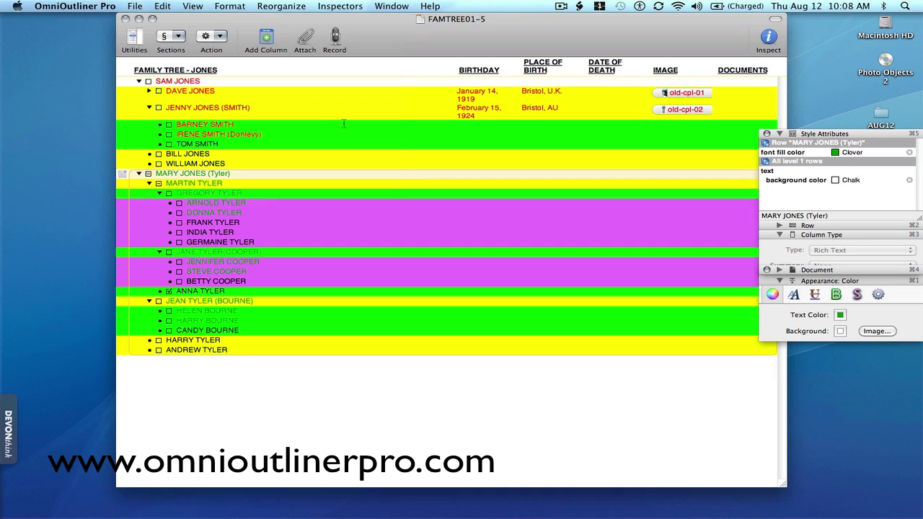
Step: Show the Utilities styles list and review All level 2, 3 and 4 rows styles (Lemon, Spring, Lavender)
left_click(135, 39)
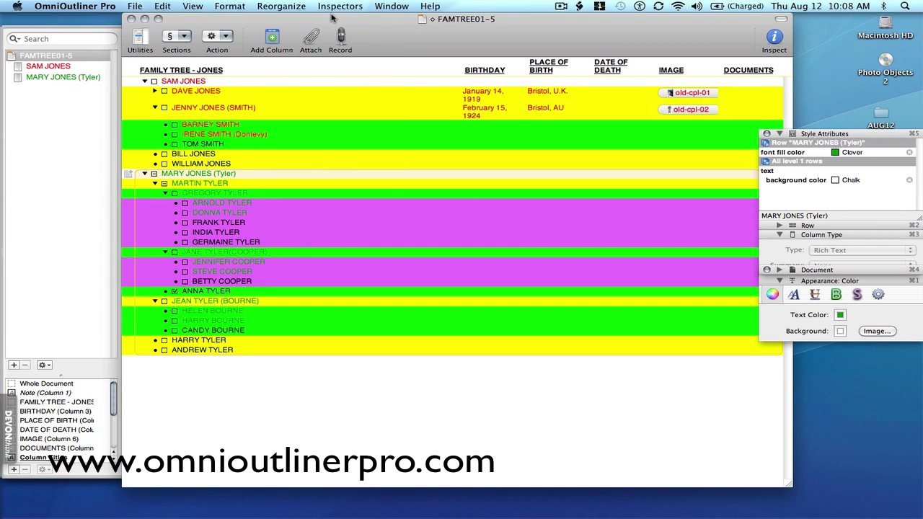
left_click_drag(336, 19, 376, 15)
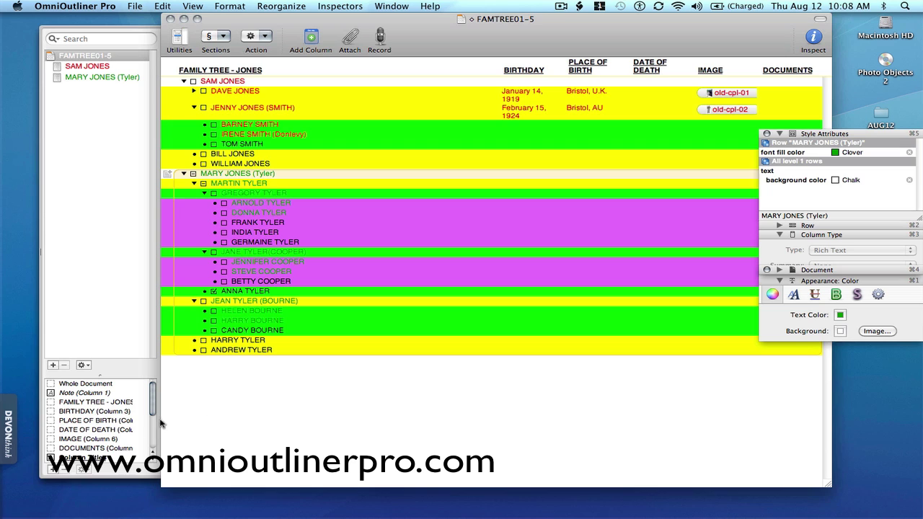
left_click_drag(153, 407, 152, 430)
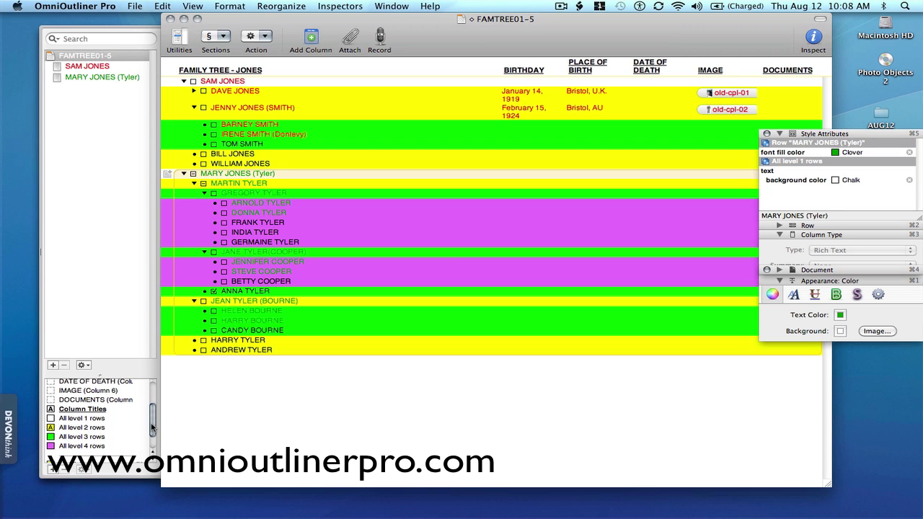
left_click(97, 428)
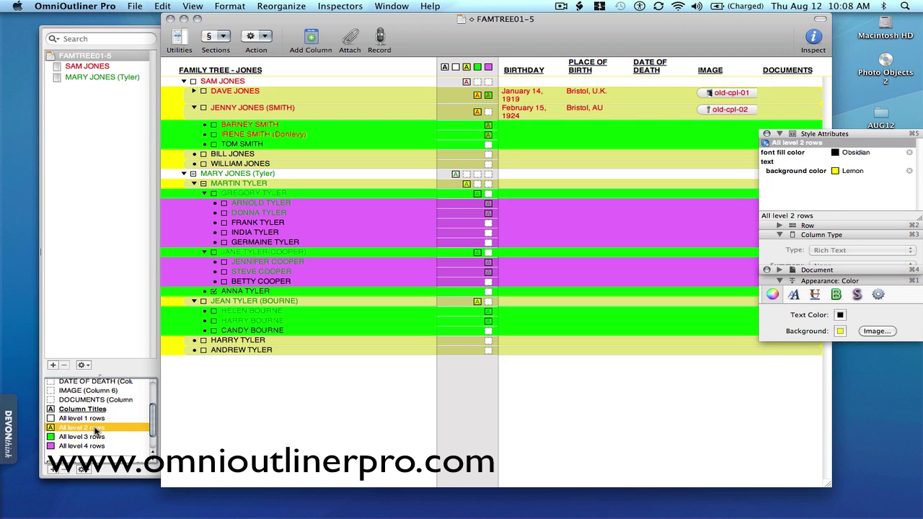
left_click(82, 437)
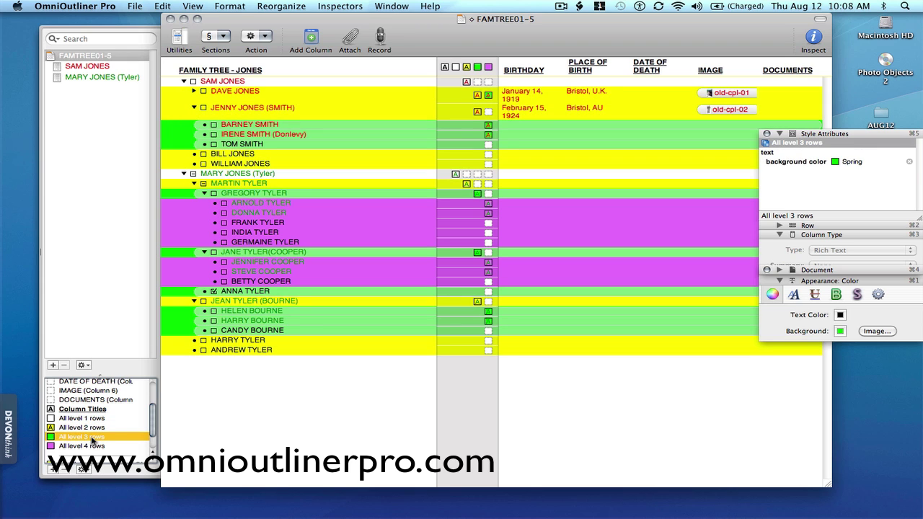
left_click(92, 447)
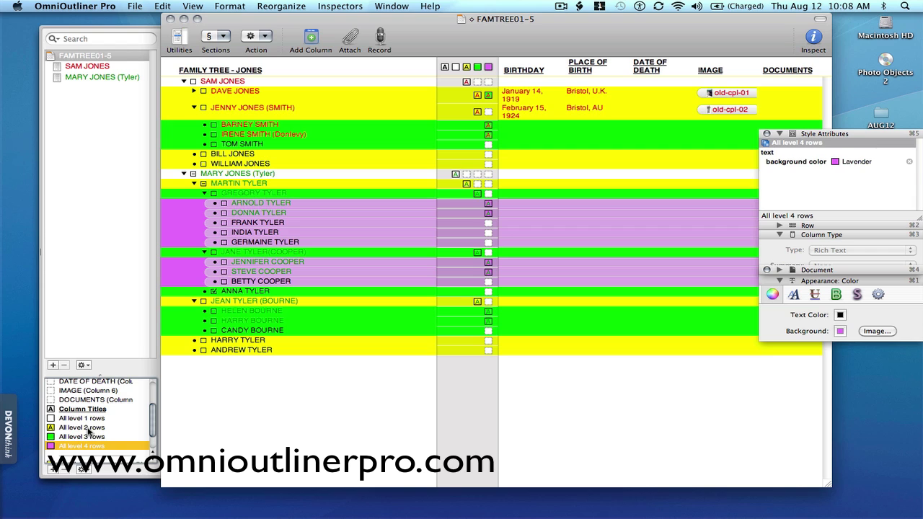
left_click(88, 430)
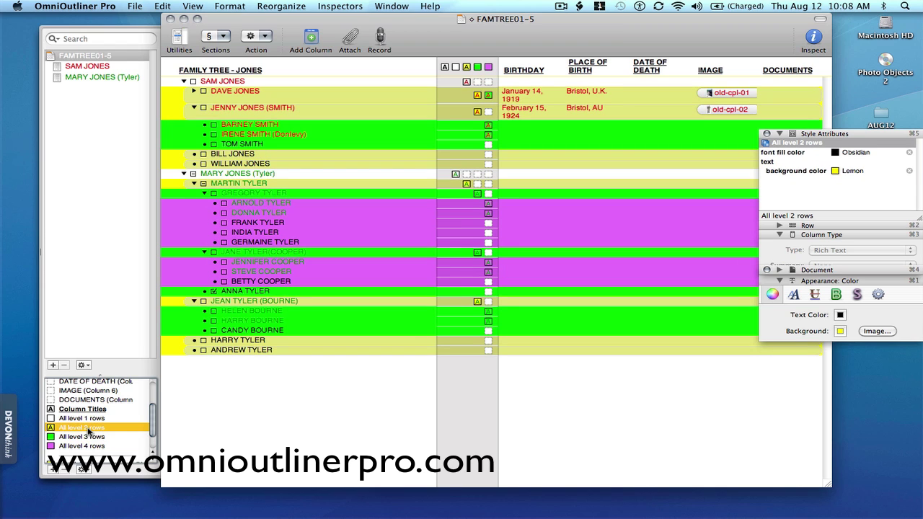